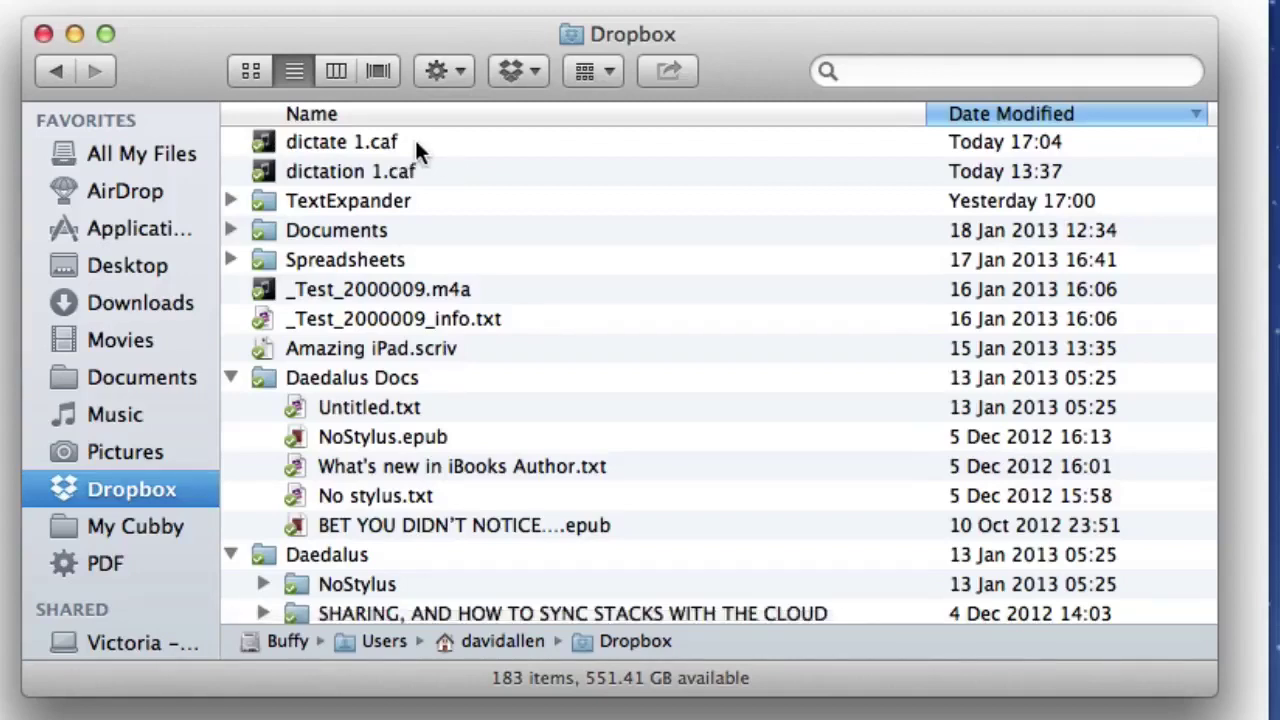
# Step: Open dictate 1.caf from the Dropbox folder in Amadeus Pro
pyautogui.click(418, 148)
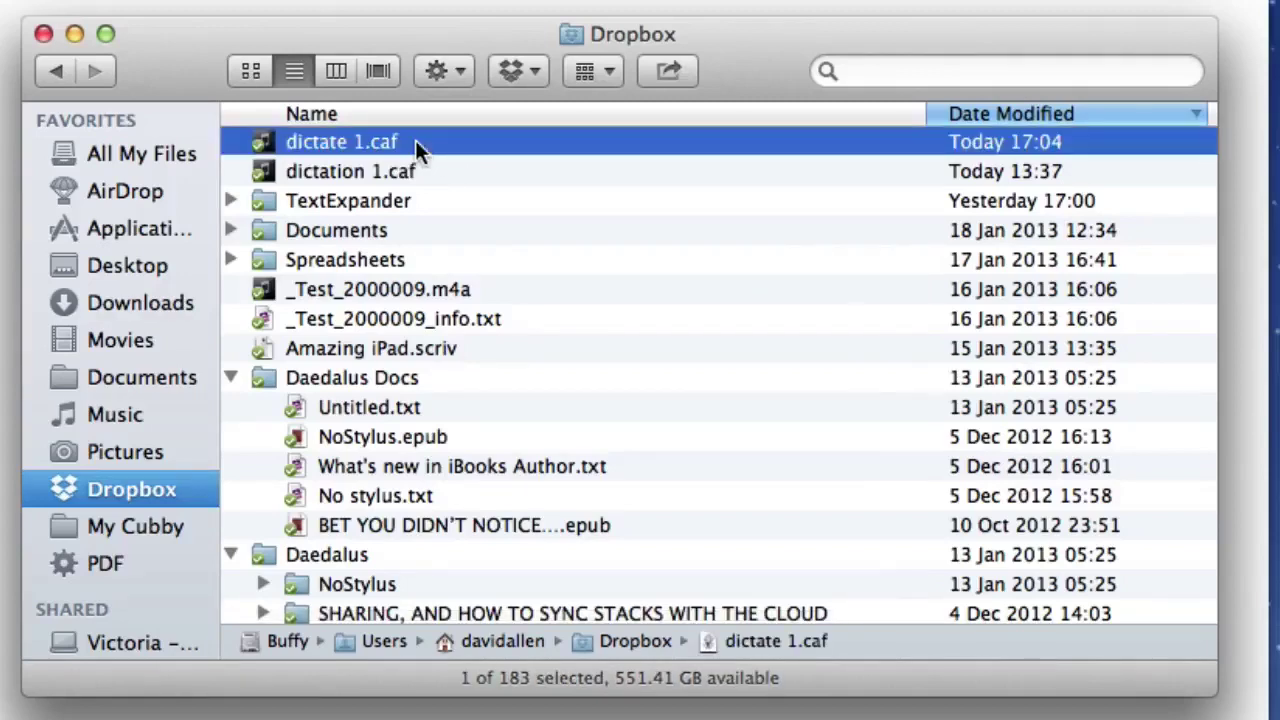
pyautogui.rightClick(415, 141)
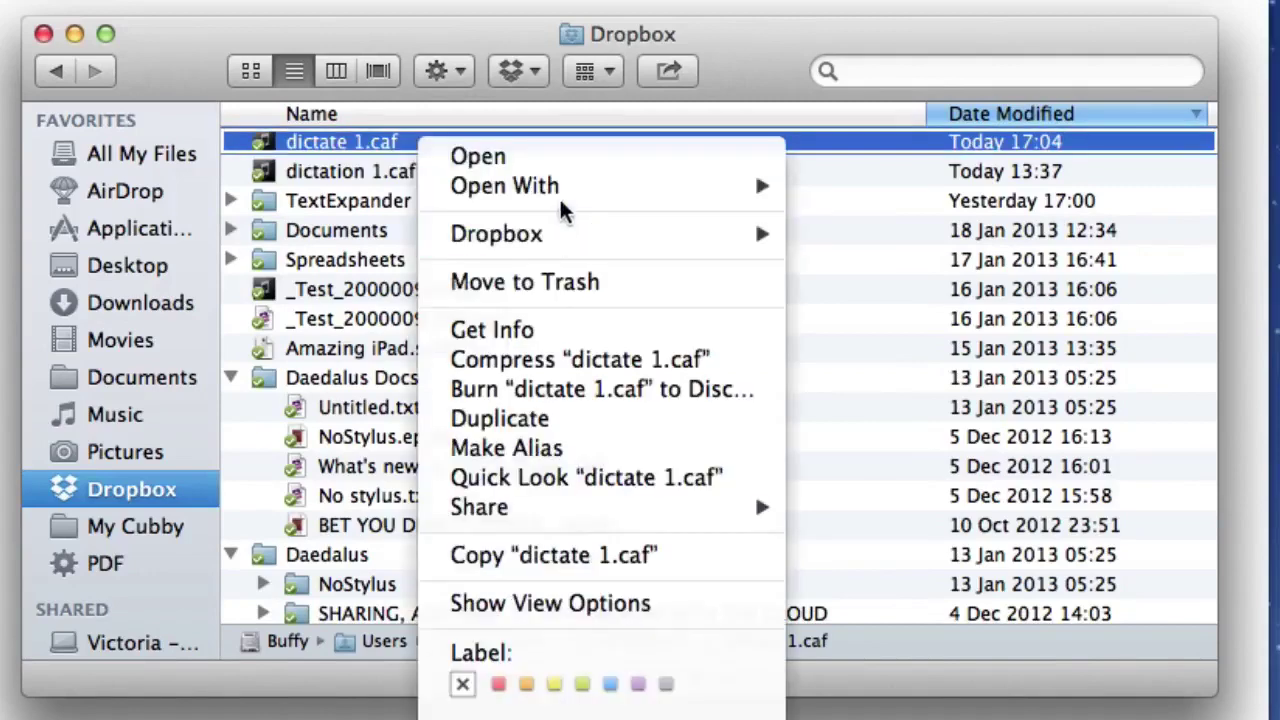
pyautogui.moveTo(562, 200)
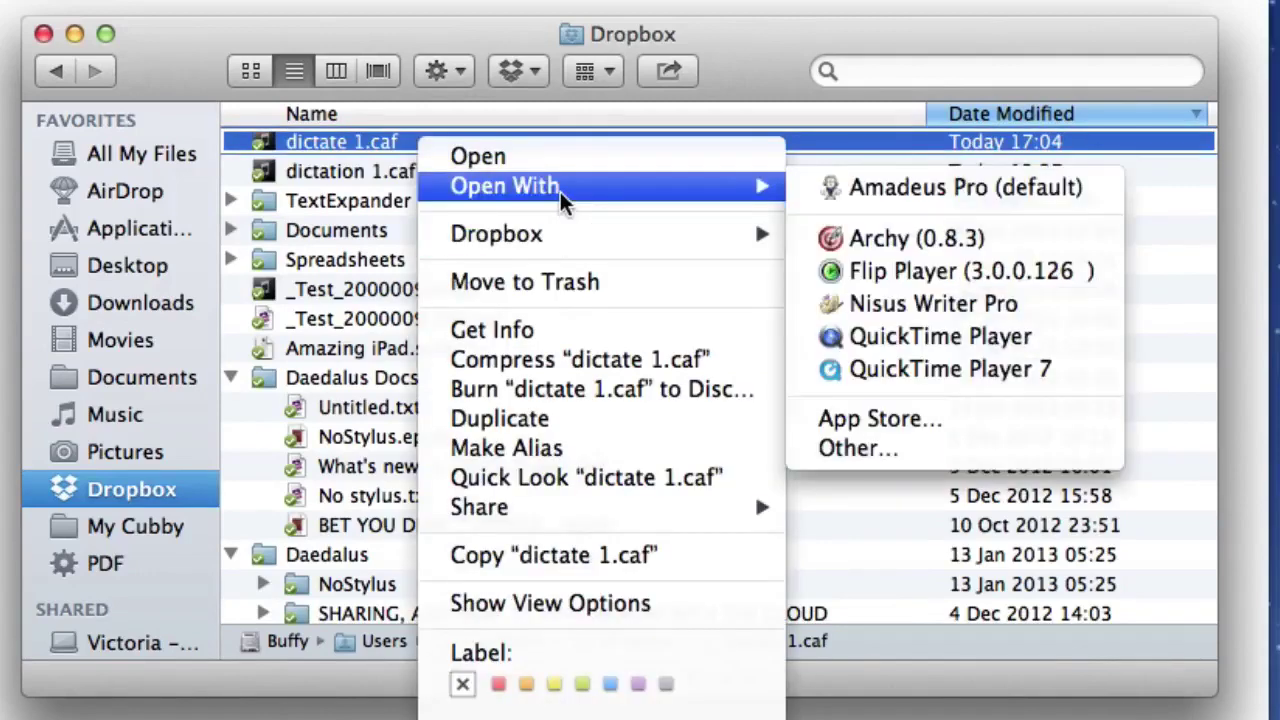
pyautogui.click(957, 199)
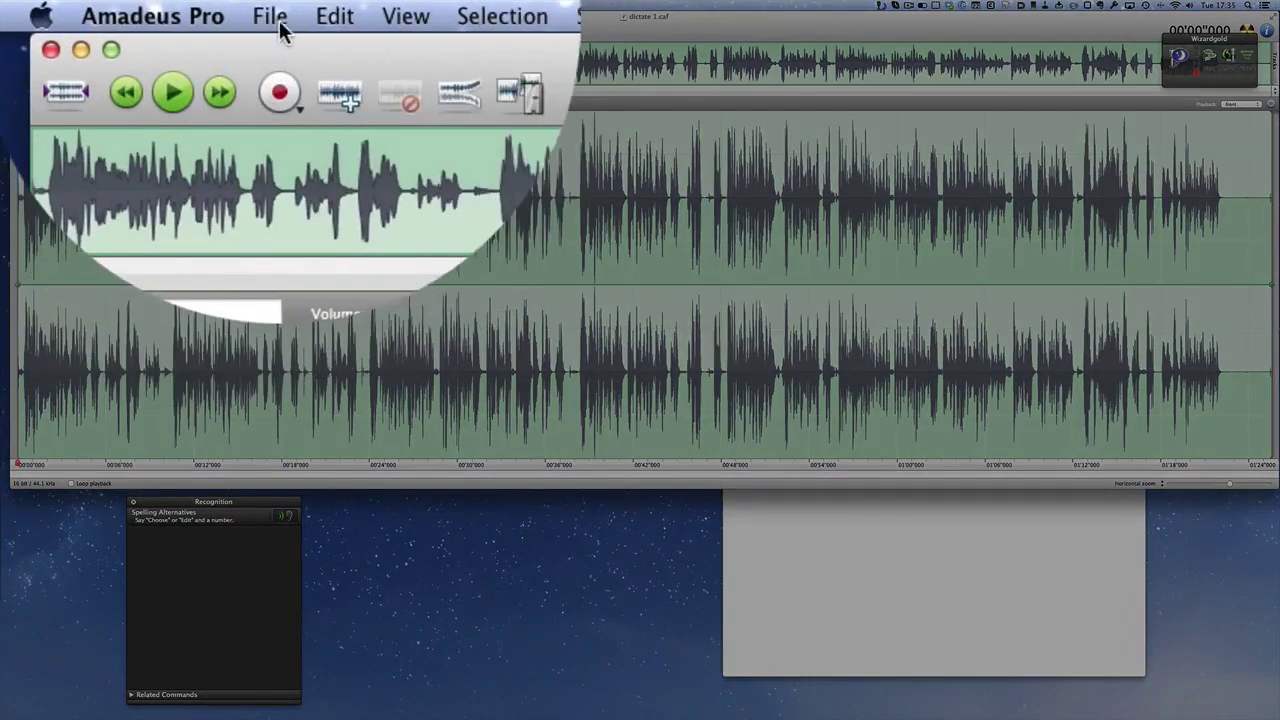
# Step: Save the recording as an AIFF file named dictate 1 in Dropbox, then quit Amadeus Pro
pyautogui.click(272, 18)
pyautogui.click(303, 250)
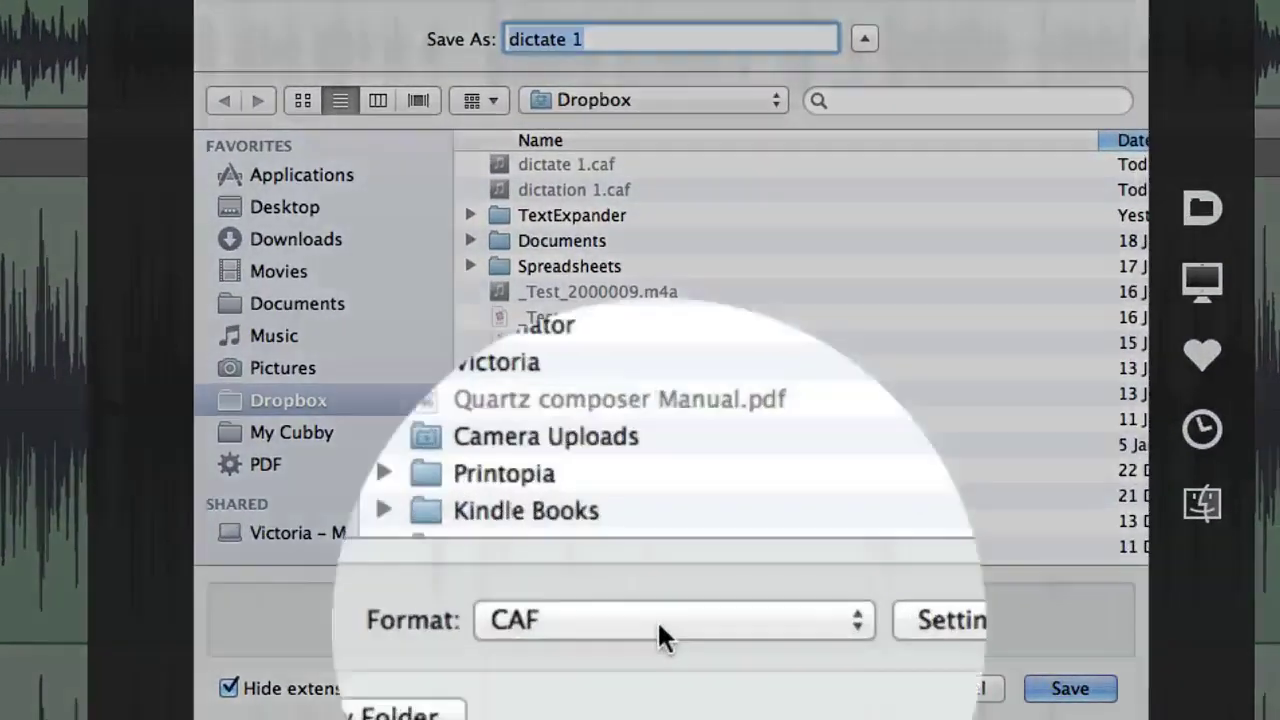
pyautogui.click(657, 621)
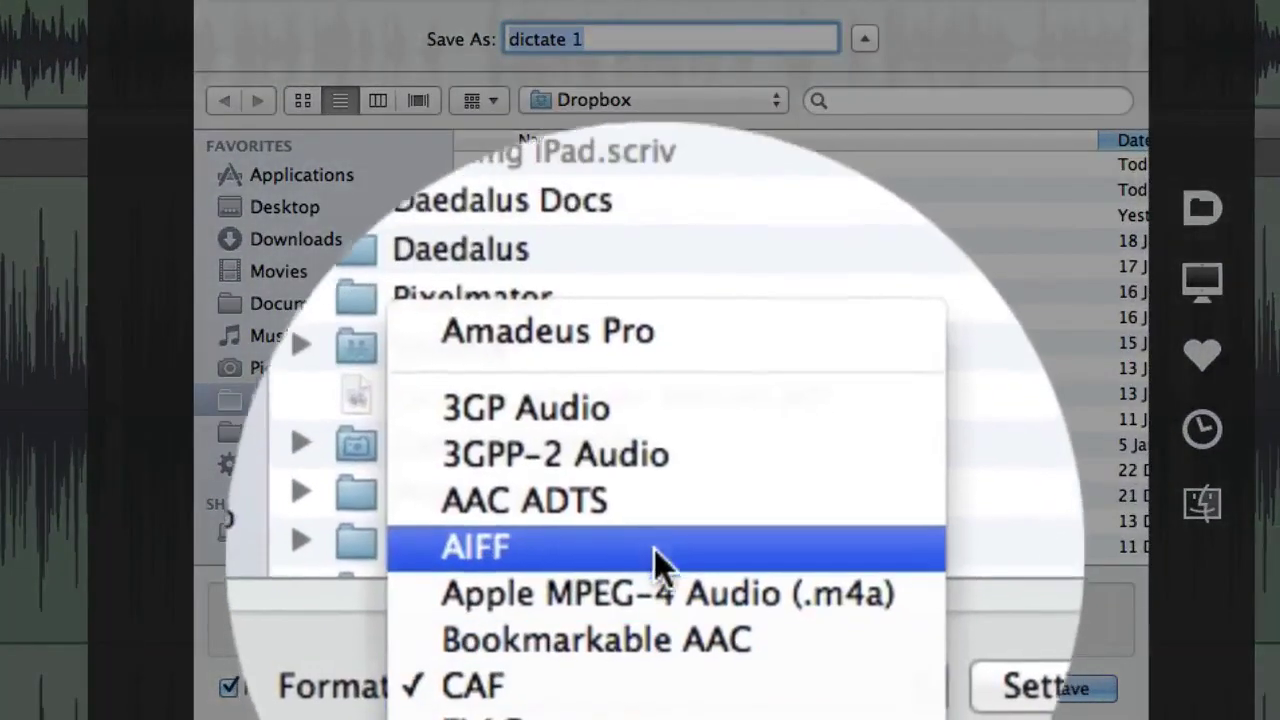
pyautogui.click(650, 555)
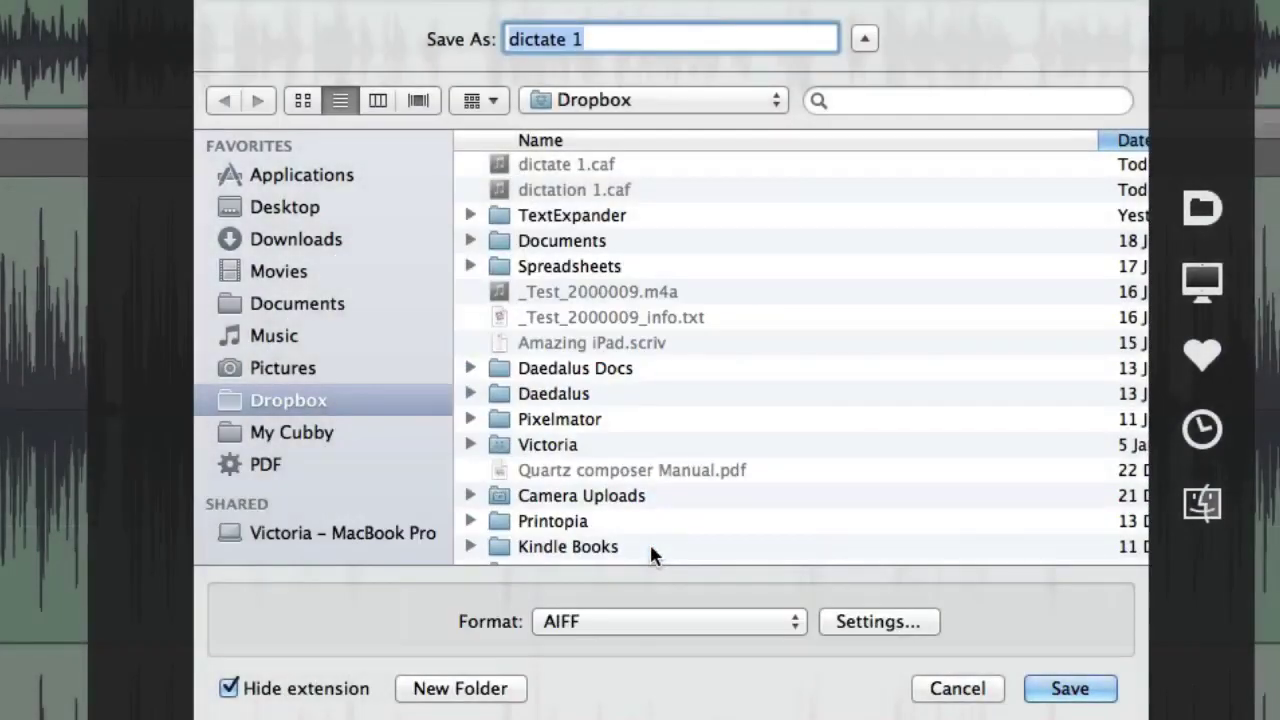
pyautogui.click(1066, 688)
pyautogui.press('super+q')
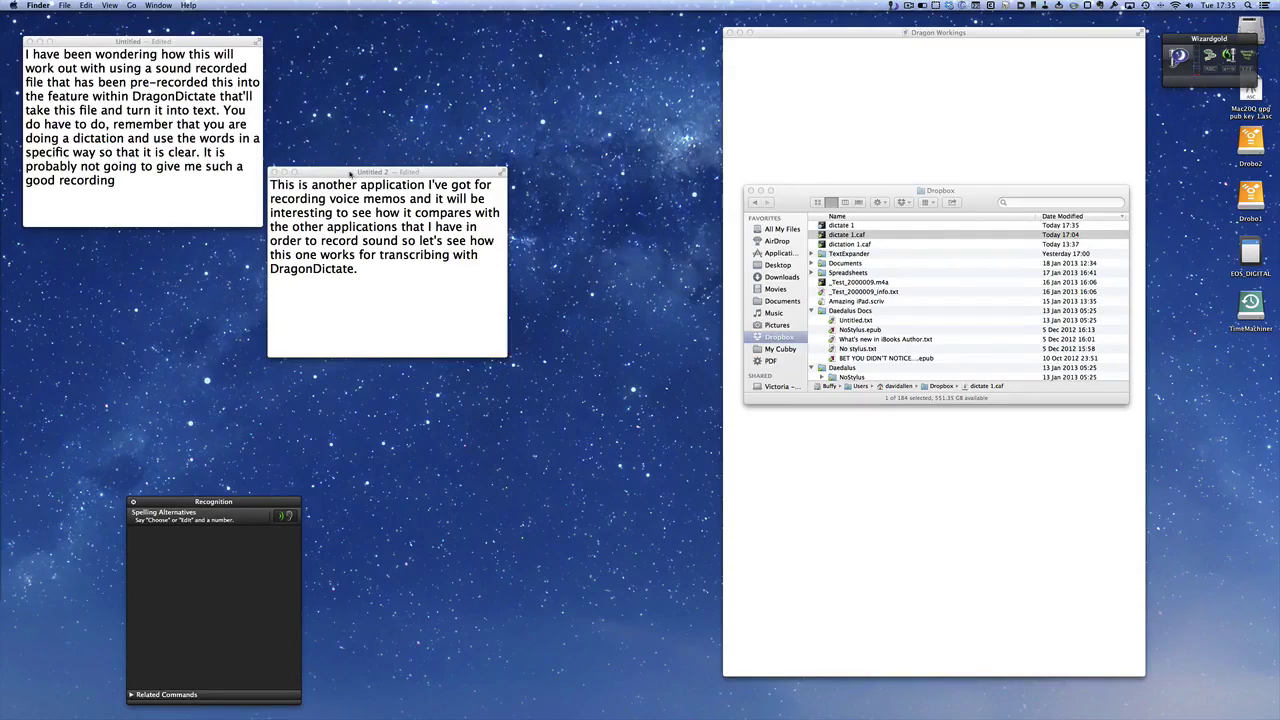
# Step: From the Untitled 2 note pad, transcribe the dictate 1 file from Dropbox
pyautogui.click(351, 174)
pyautogui.click(147, 6)
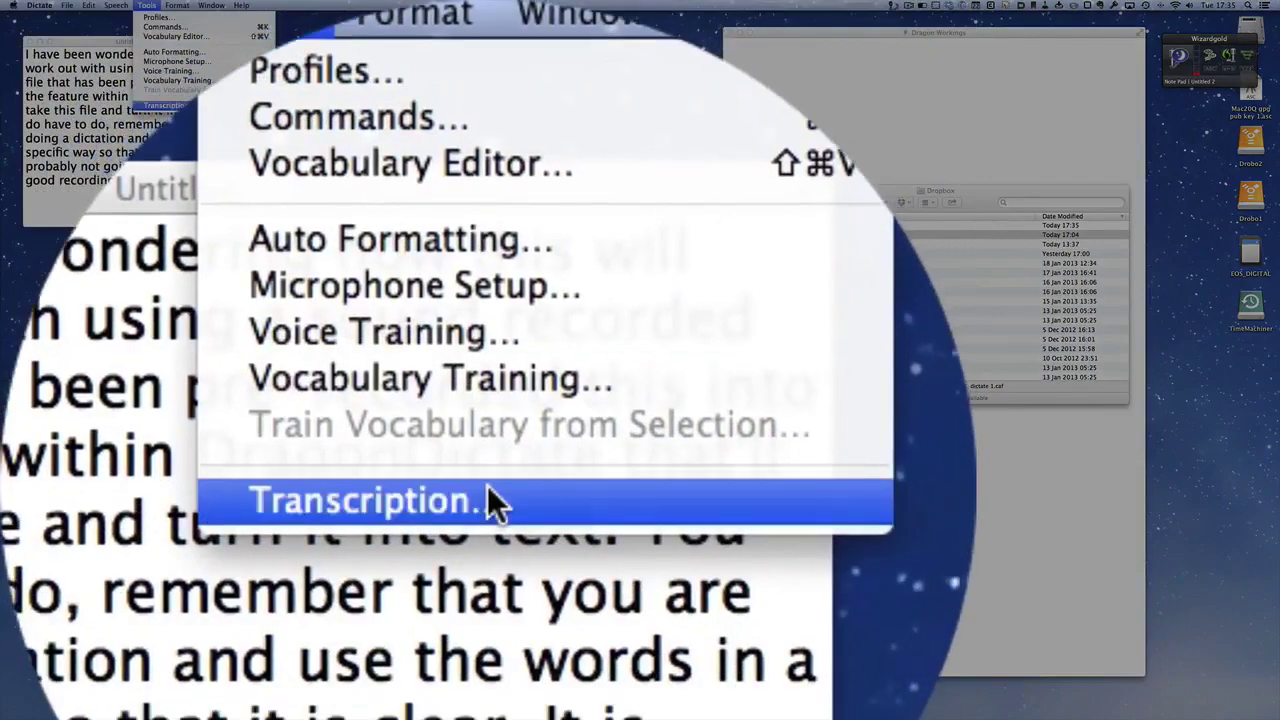
pyautogui.click(490, 500)
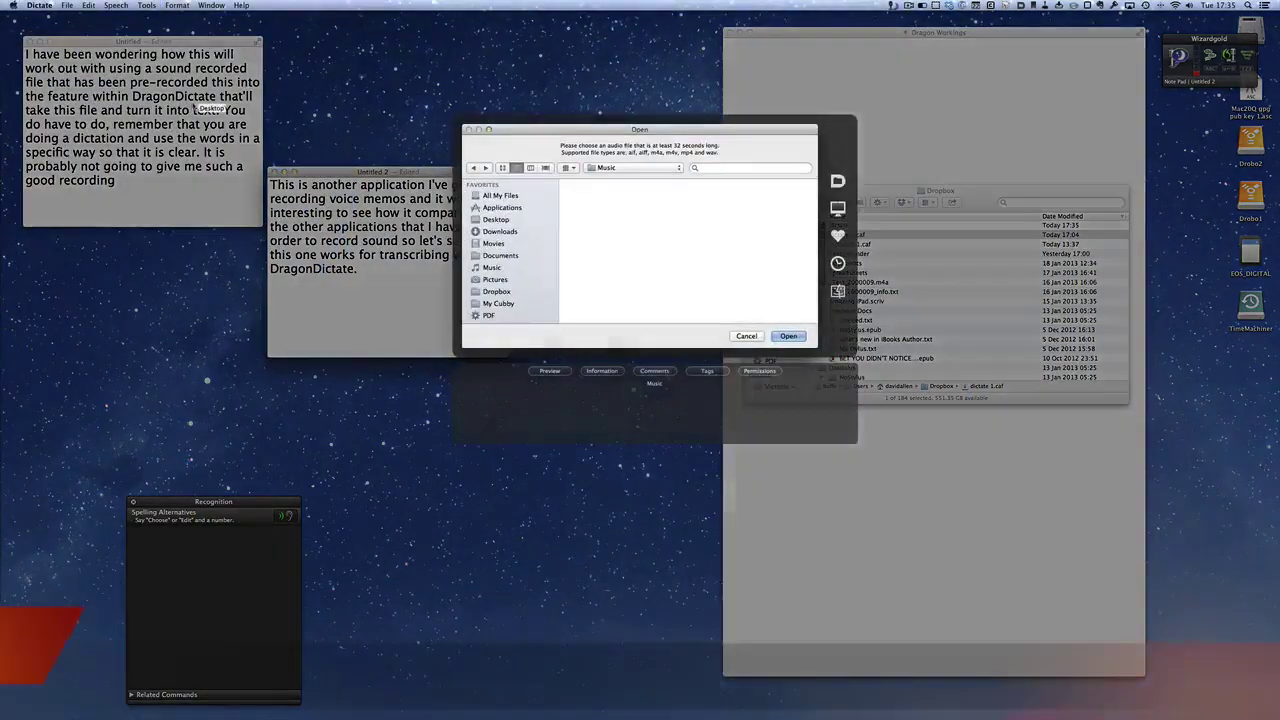
pyautogui.click(497, 291)
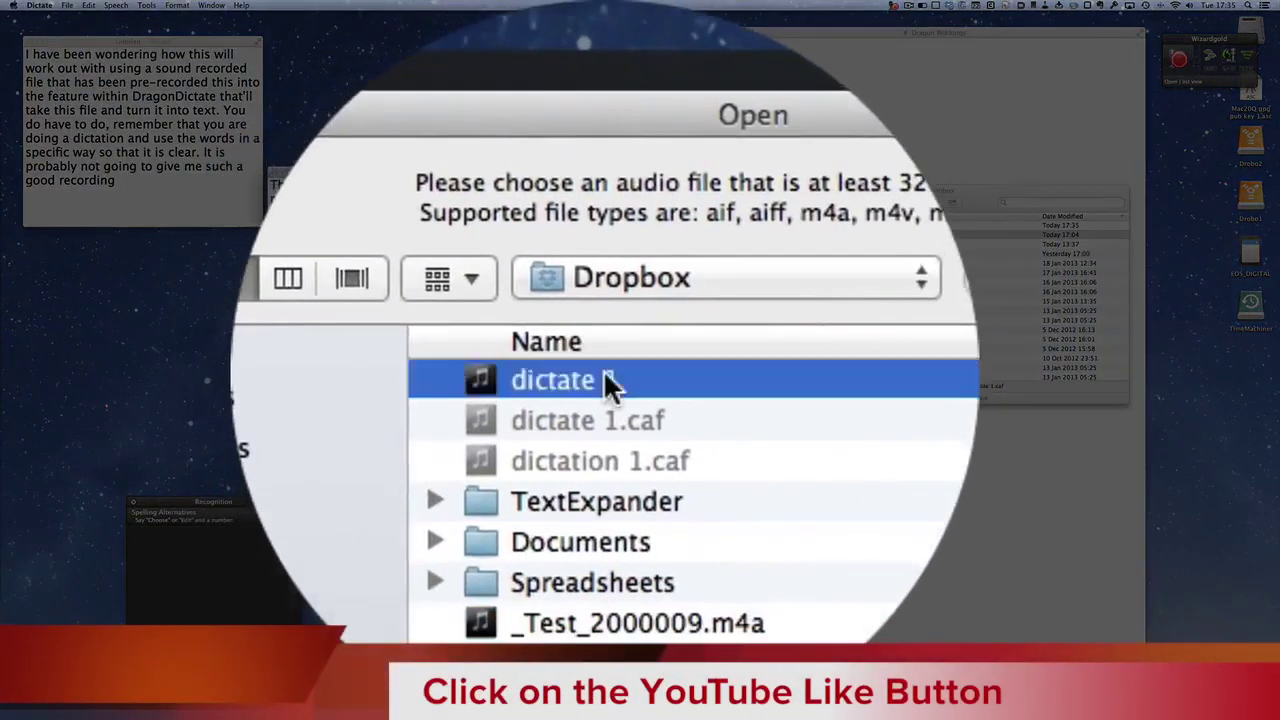
pyautogui.click(606, 386)
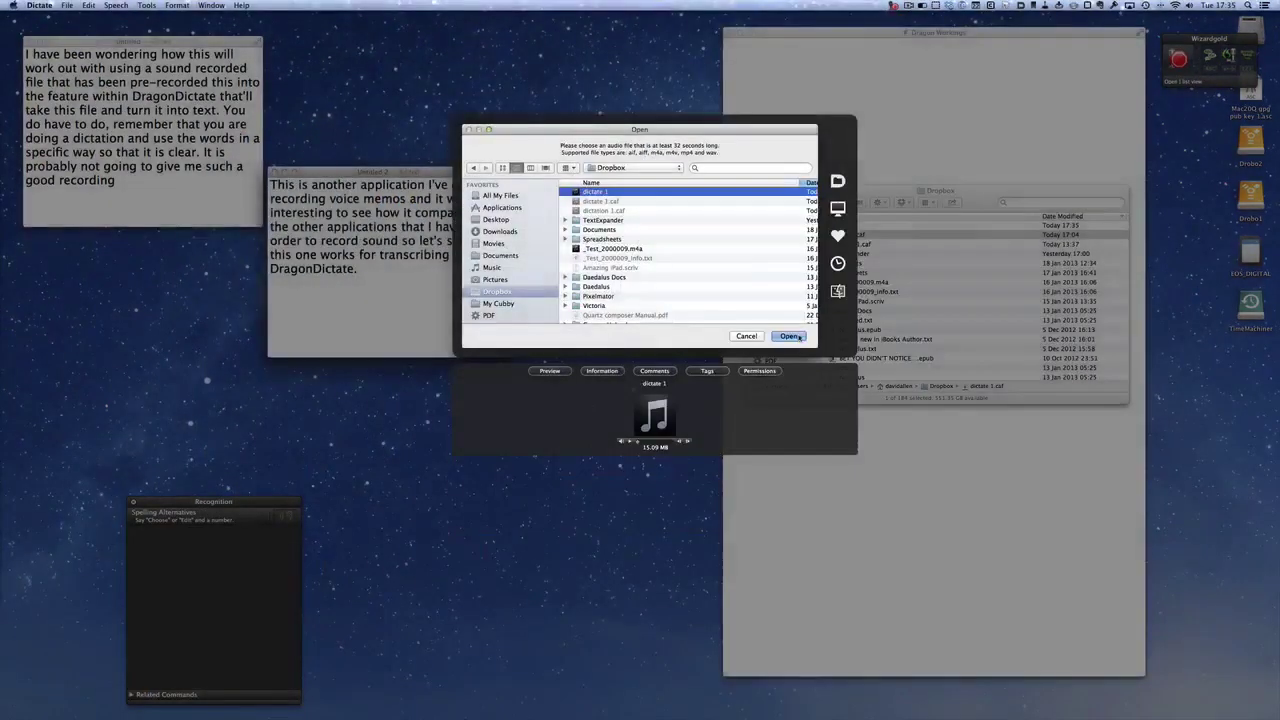
pyautogui.click(796, 336)
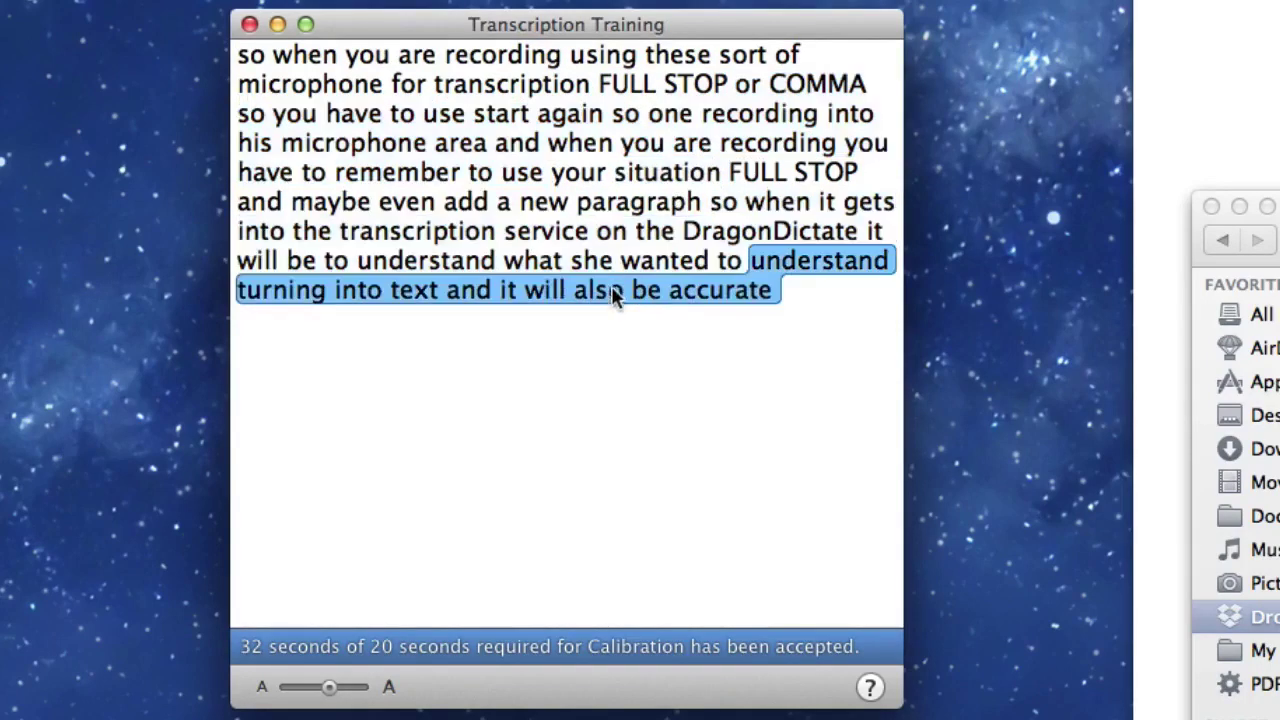
# Step: Accept the first phrases, both full stops, and the words 'your' and 'situation'
pyautogui.click(331, 87)
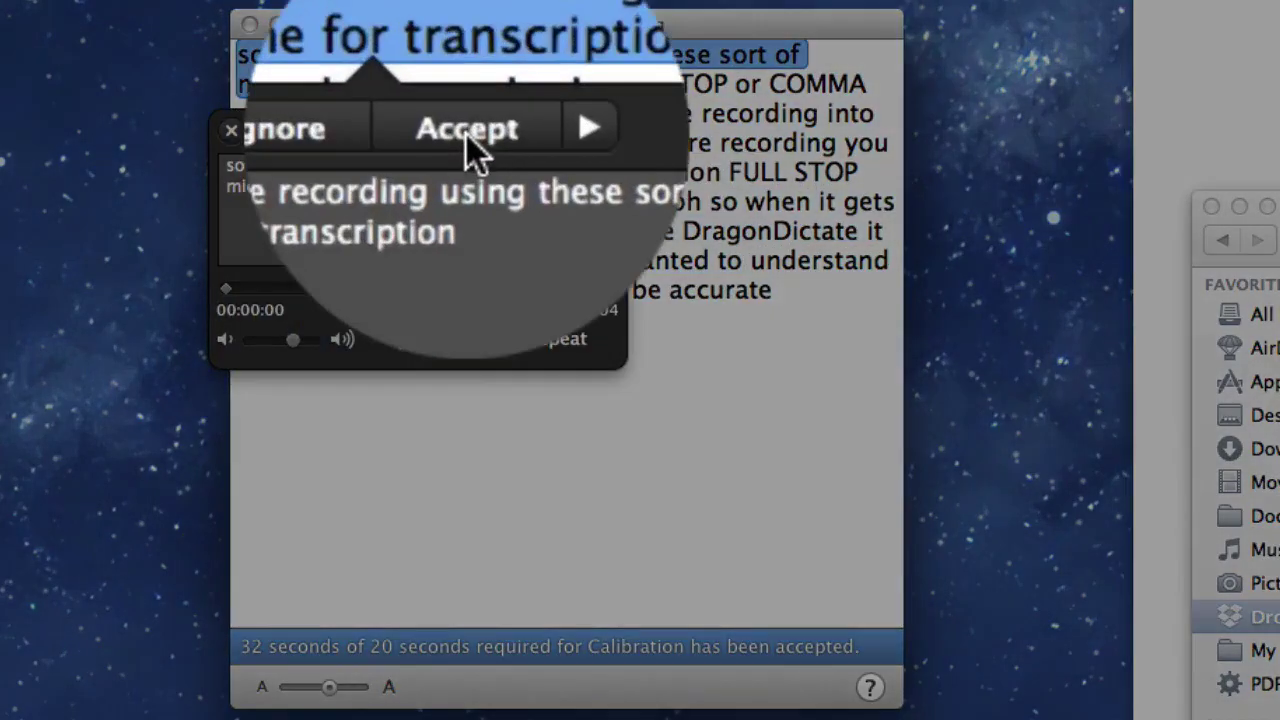
pyautogui.click(466, 134)
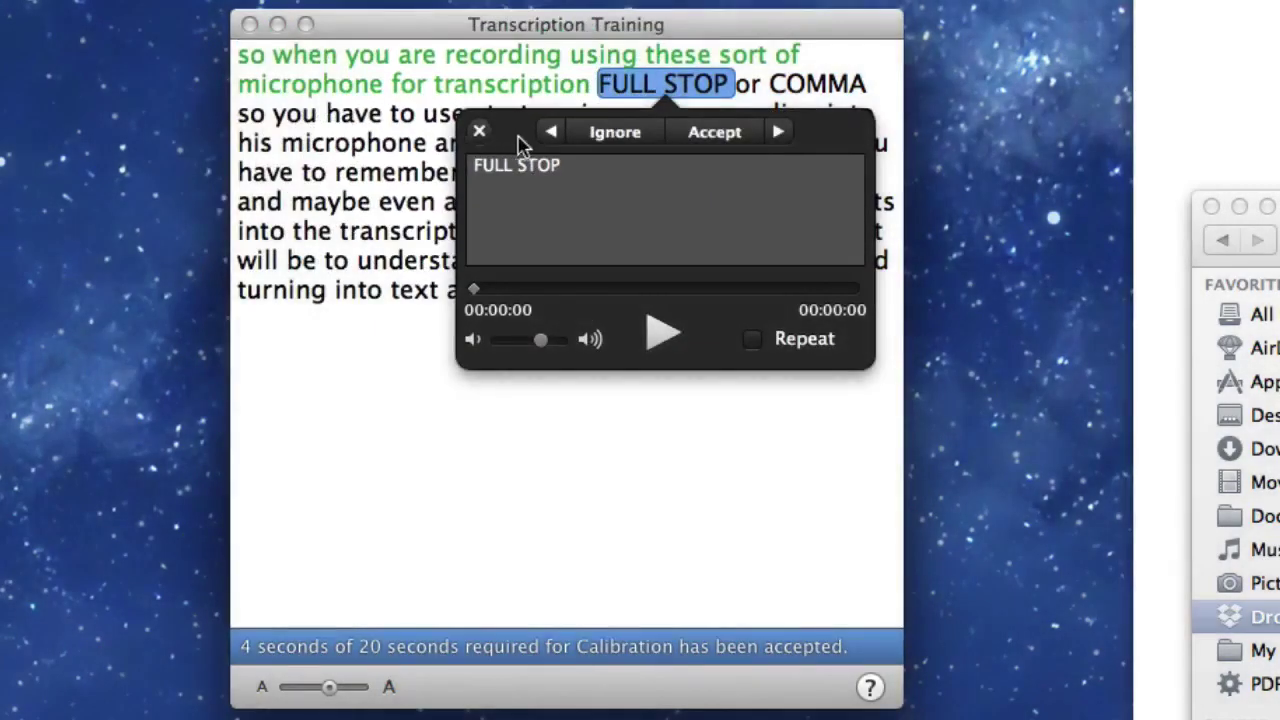
pyautogui.click(716, 134)
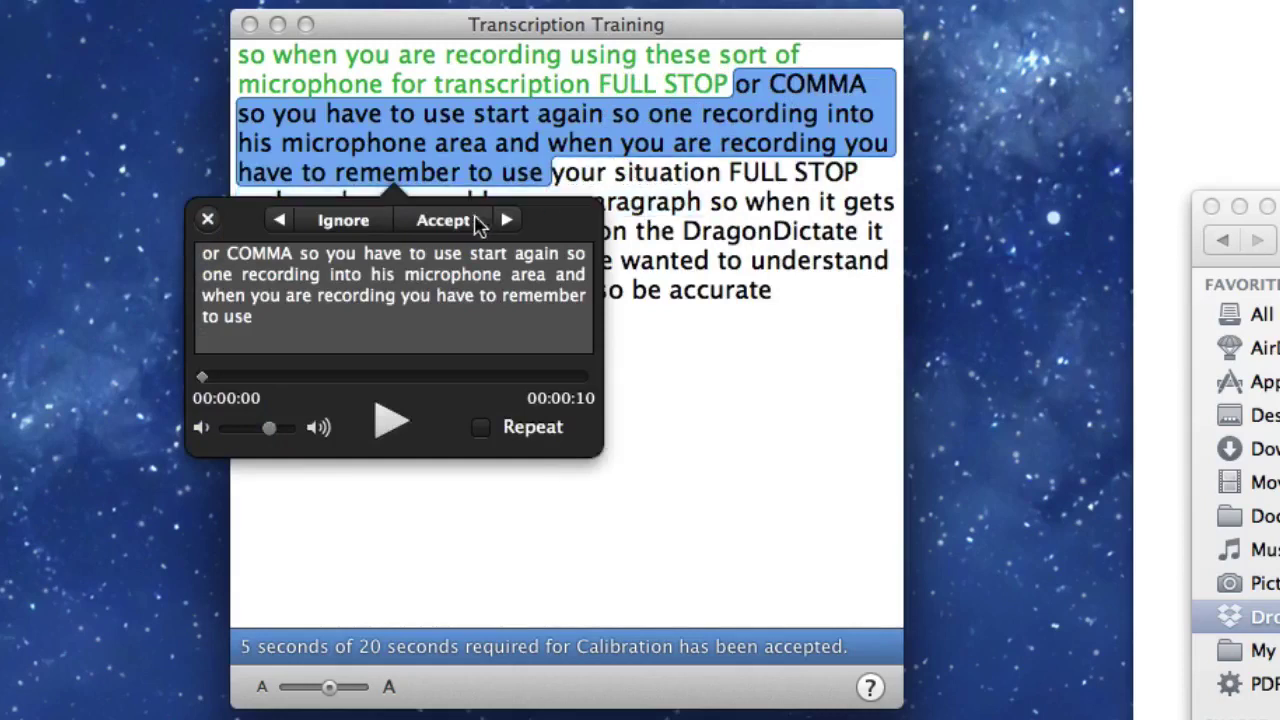
pyautogui.click(444, 227)
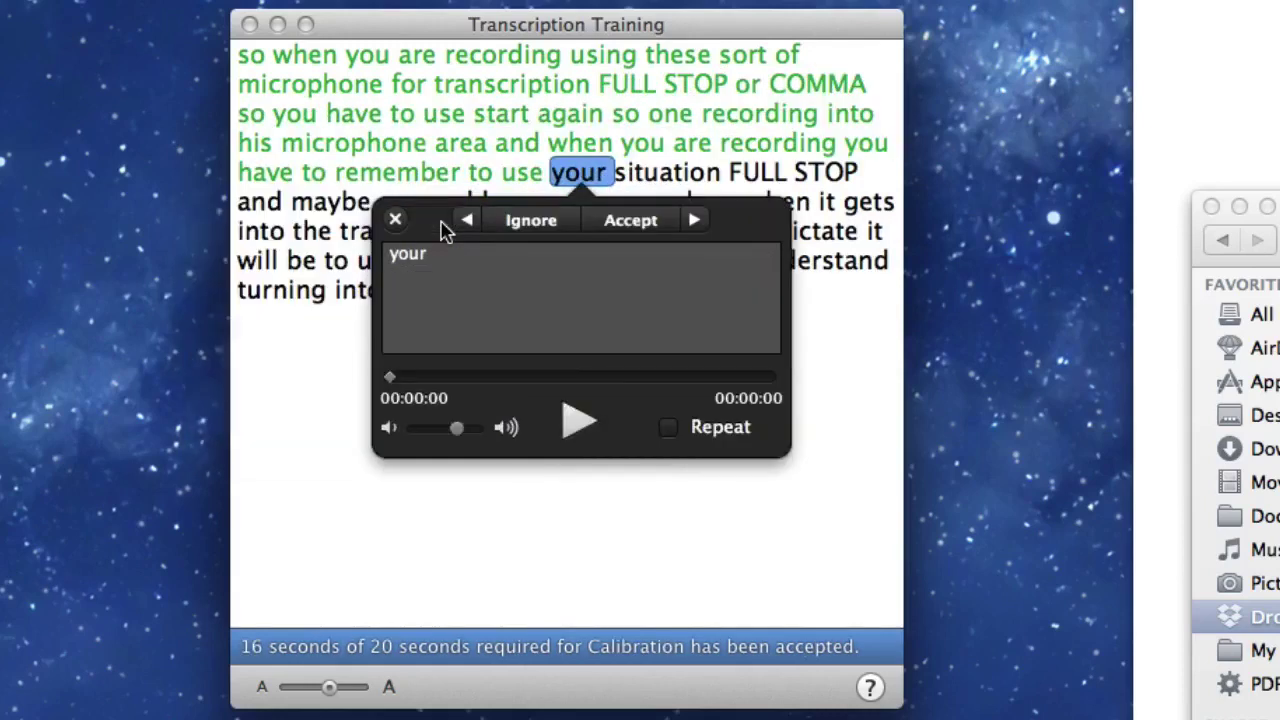
pyautogui.click(631, 220)
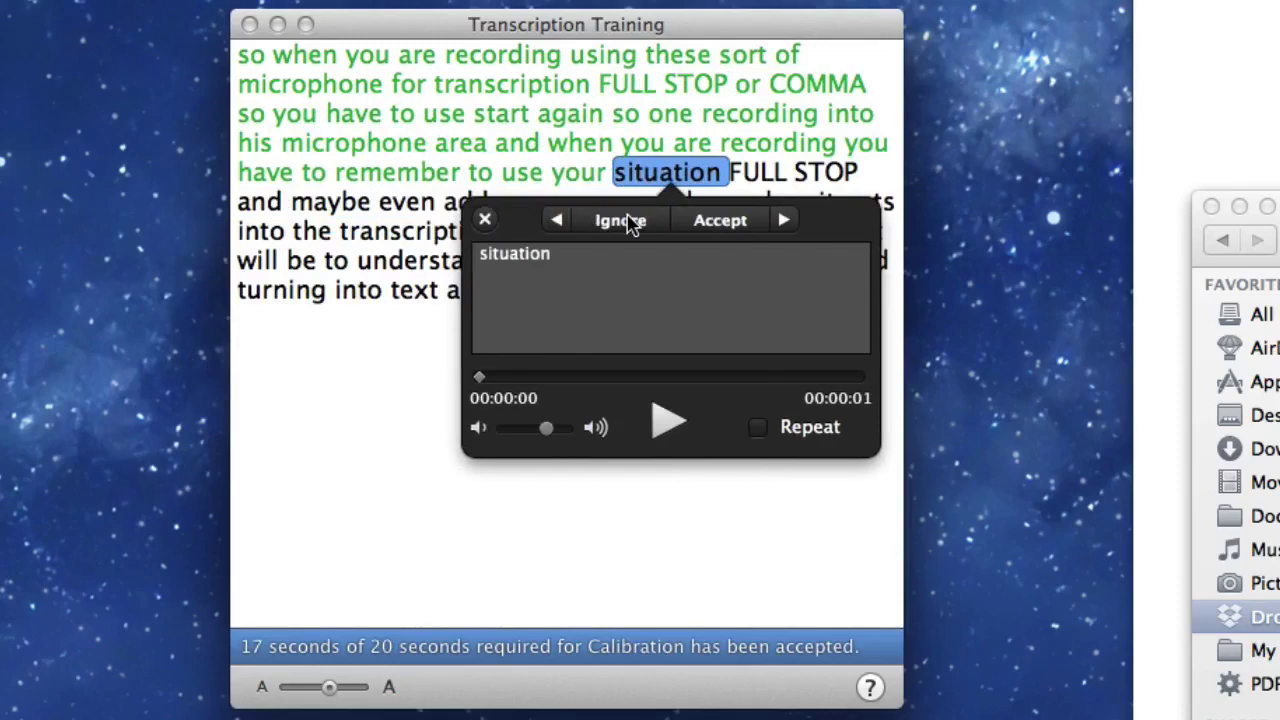
pyautogui.click(706, 220)
pyautogui.click(846, 220)
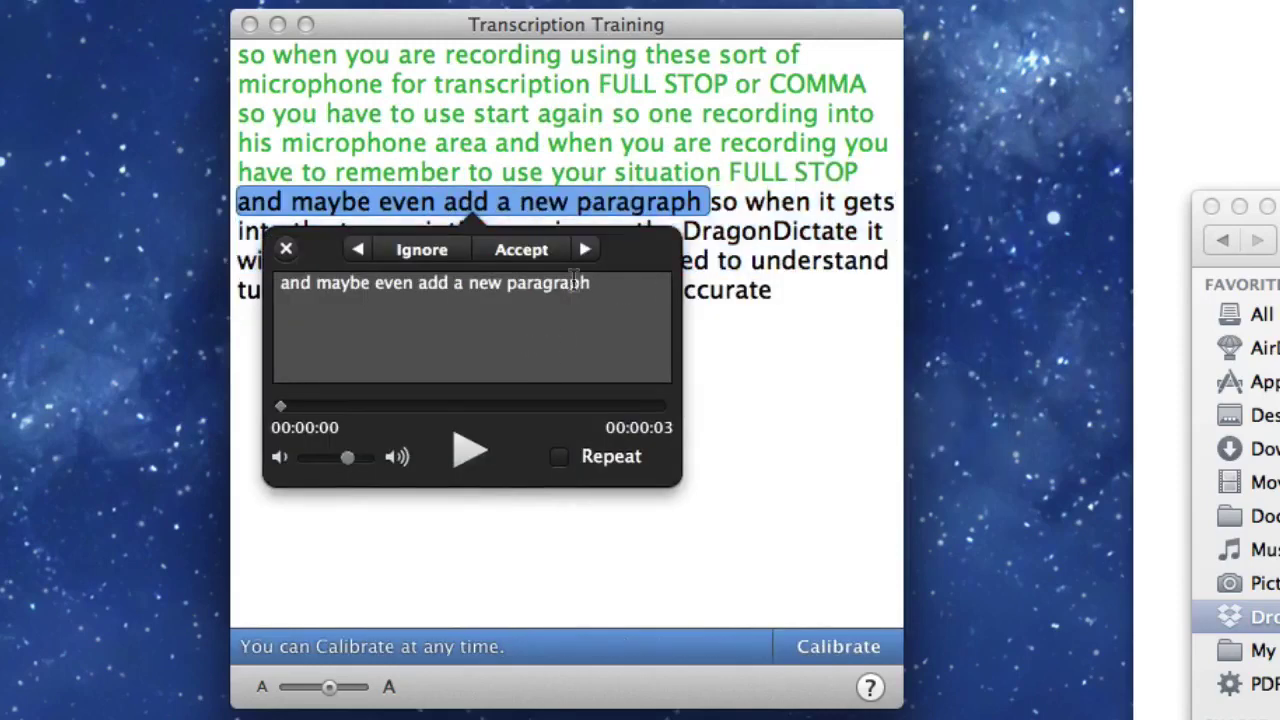
# Step: Accept the paragraph, transcription service and accuracy phrases, then calibrate
pyautogui.click(531, 252)
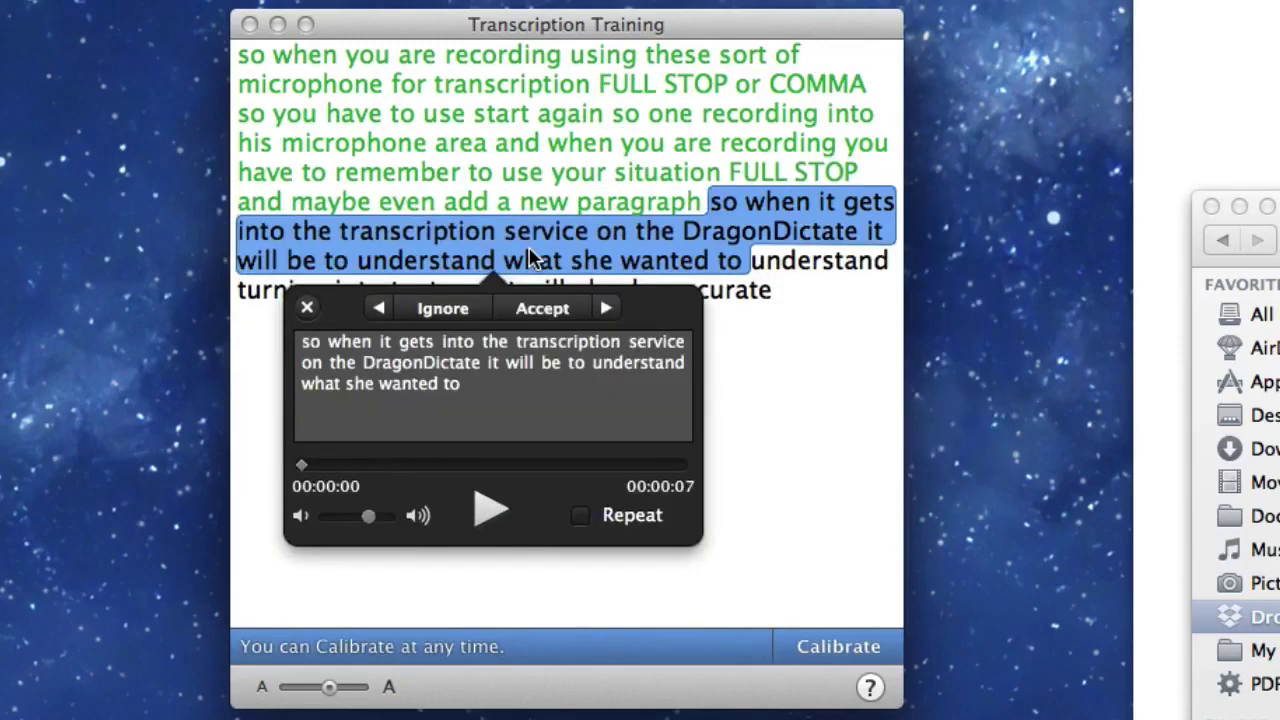
pyautogui.click(566, 308)
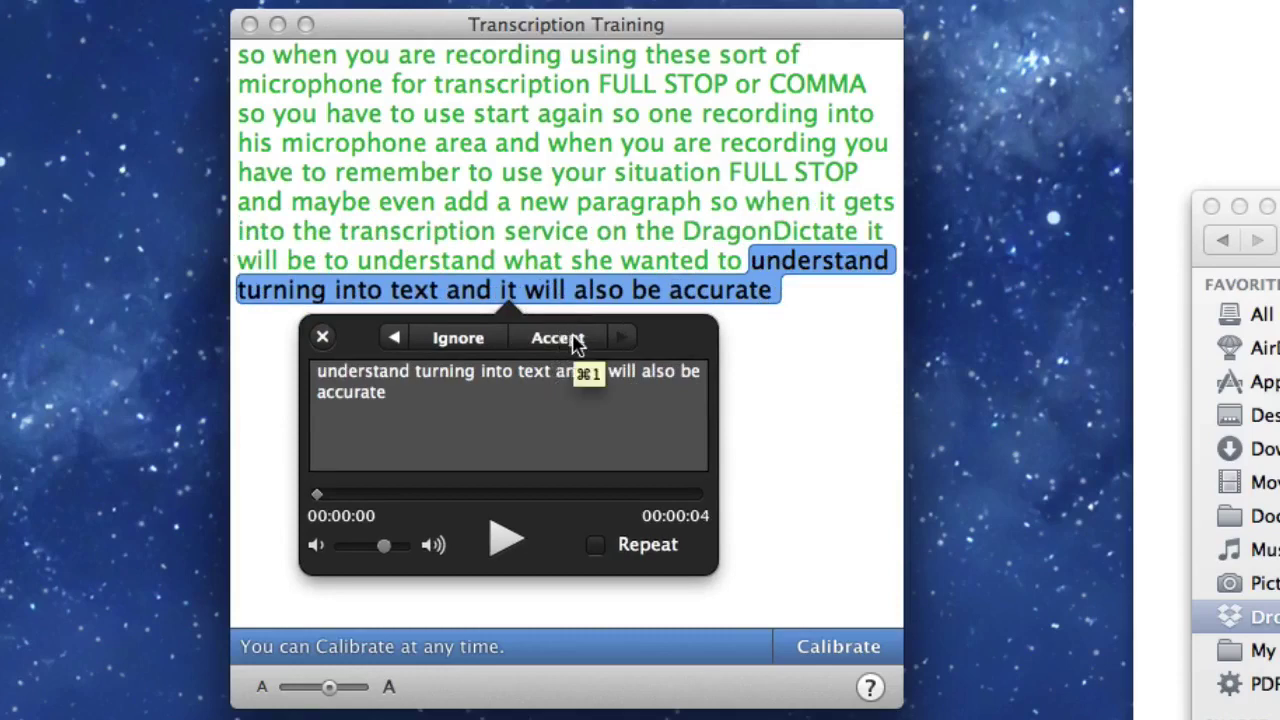
pyautogui.click(574, 340)
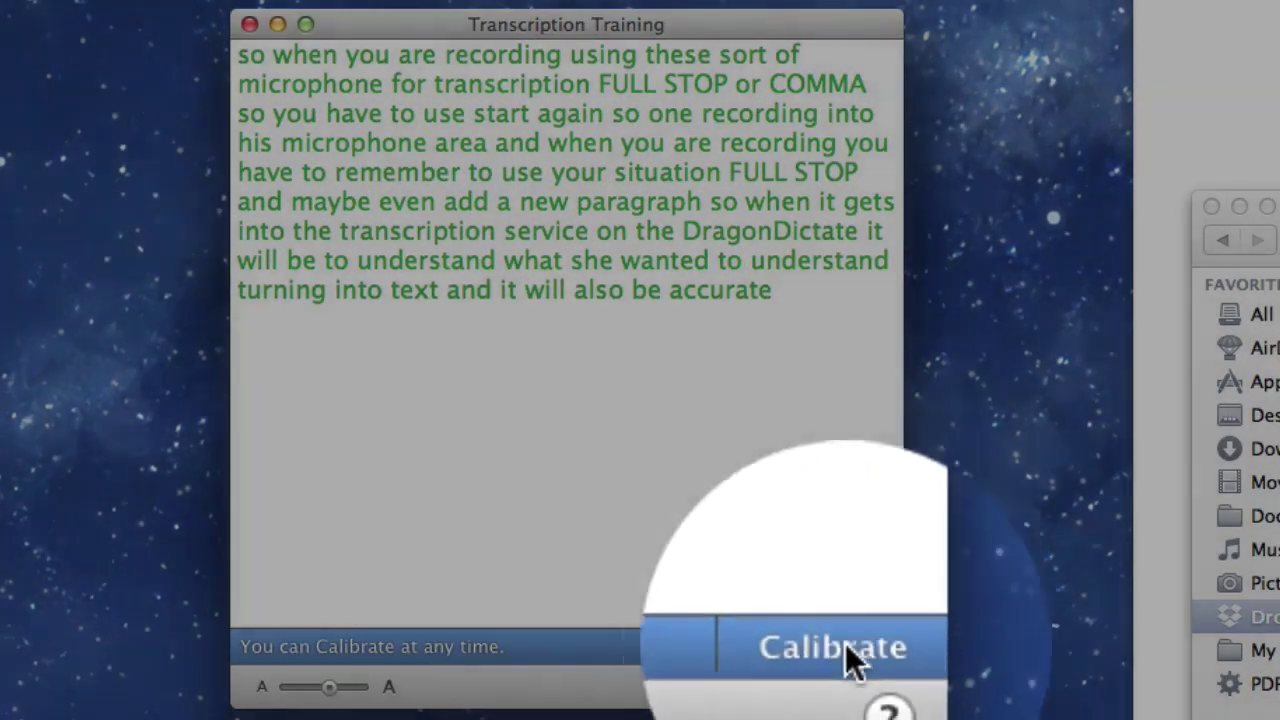
pyautogui.click(845, 643)
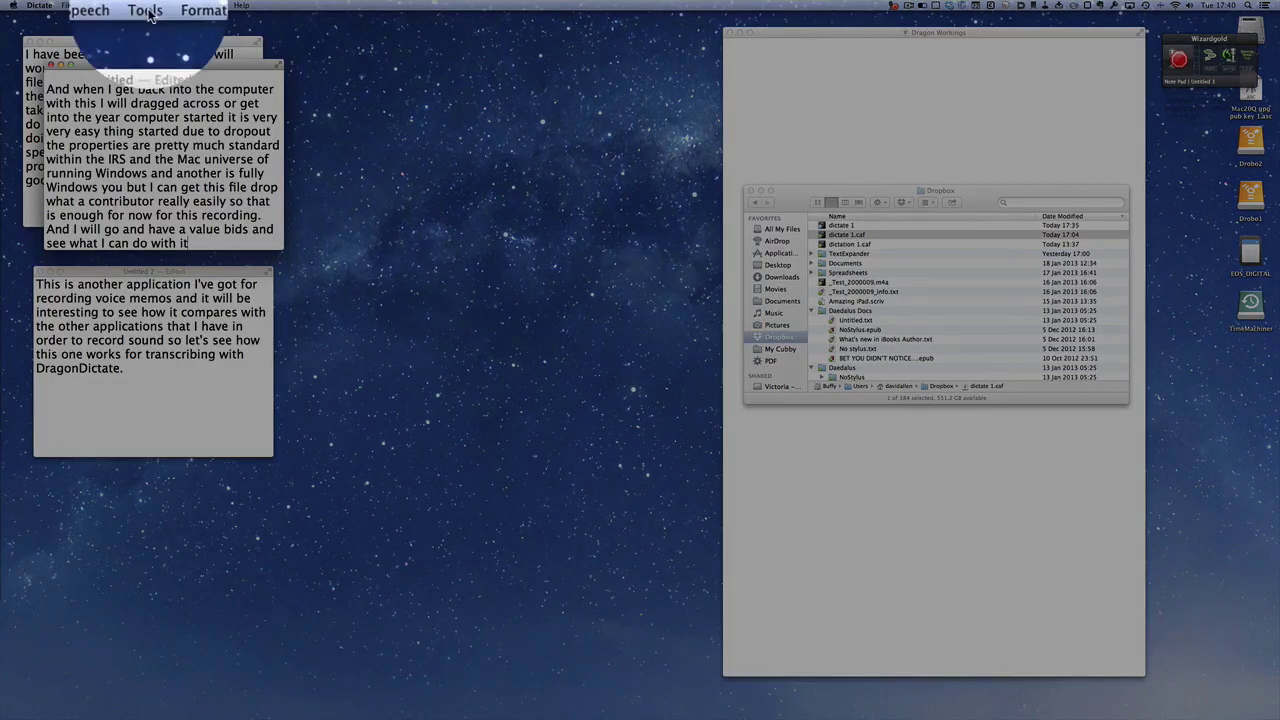
# Step: Start transcribing dictate 1 into a new note pad via Tools > Transcription
pyautogui.click(146, 5)
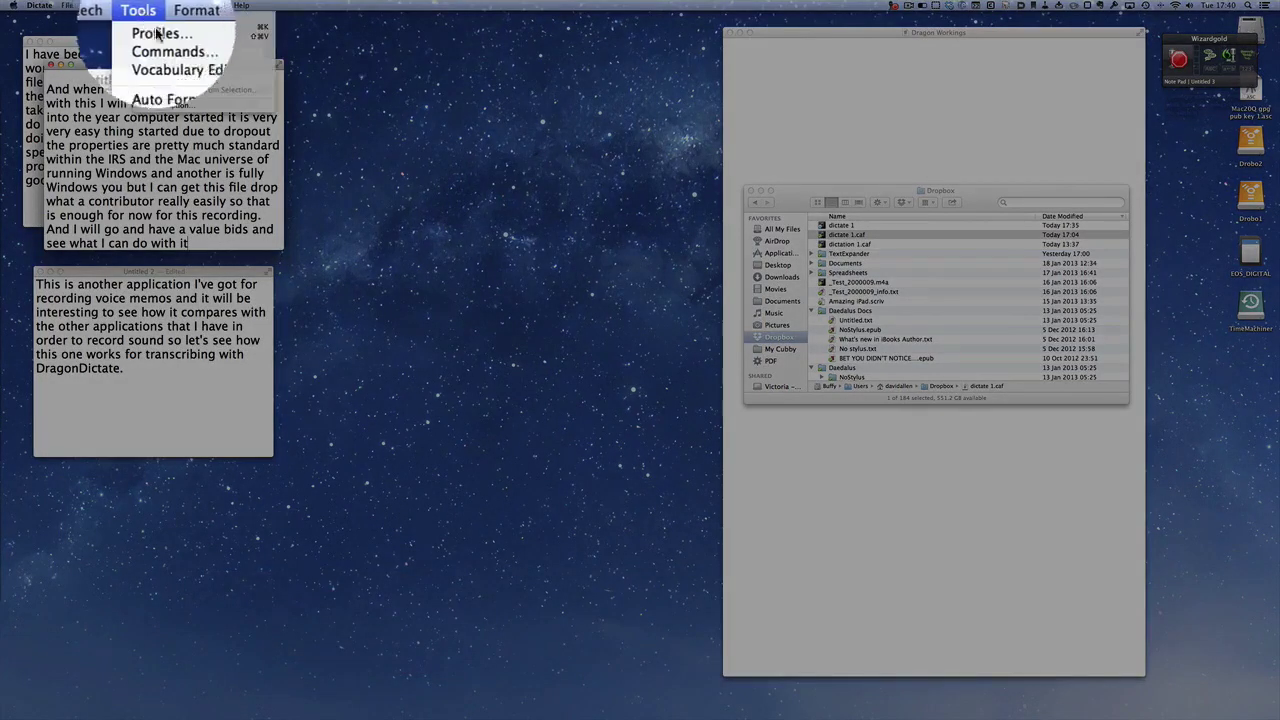
pyautogui.click(203, 108)
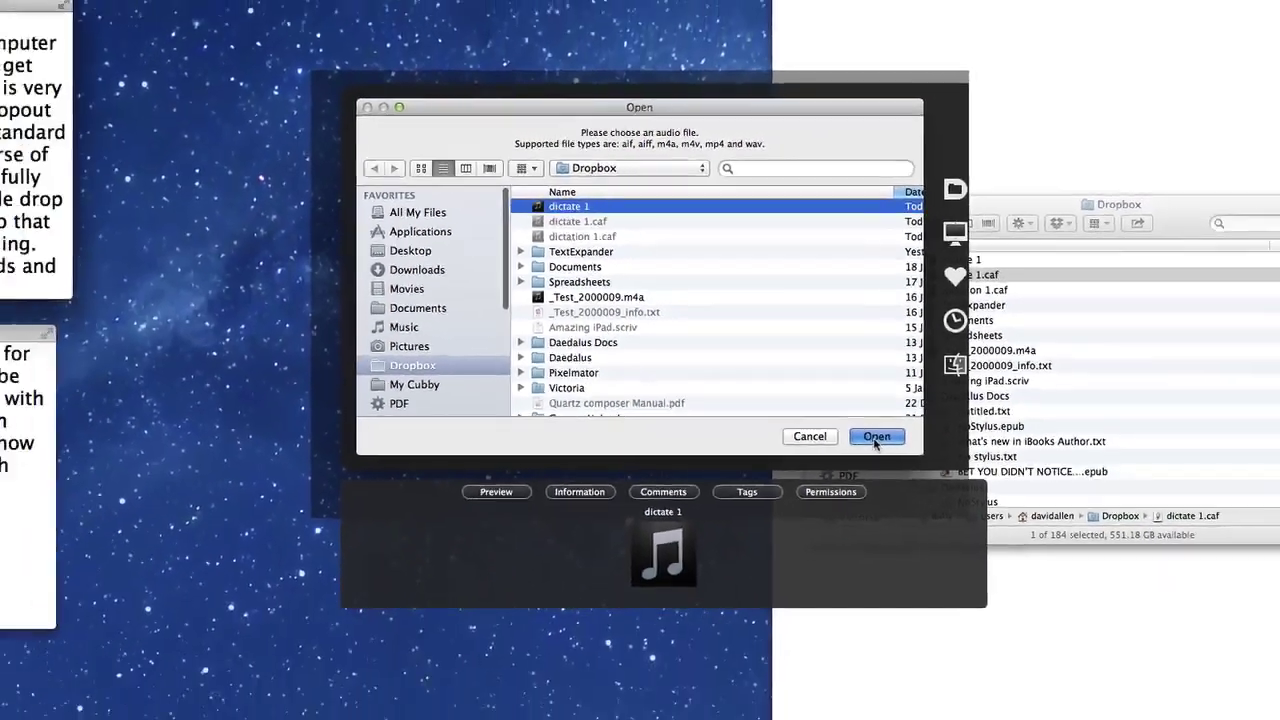
pyautogui.click(995, 579)
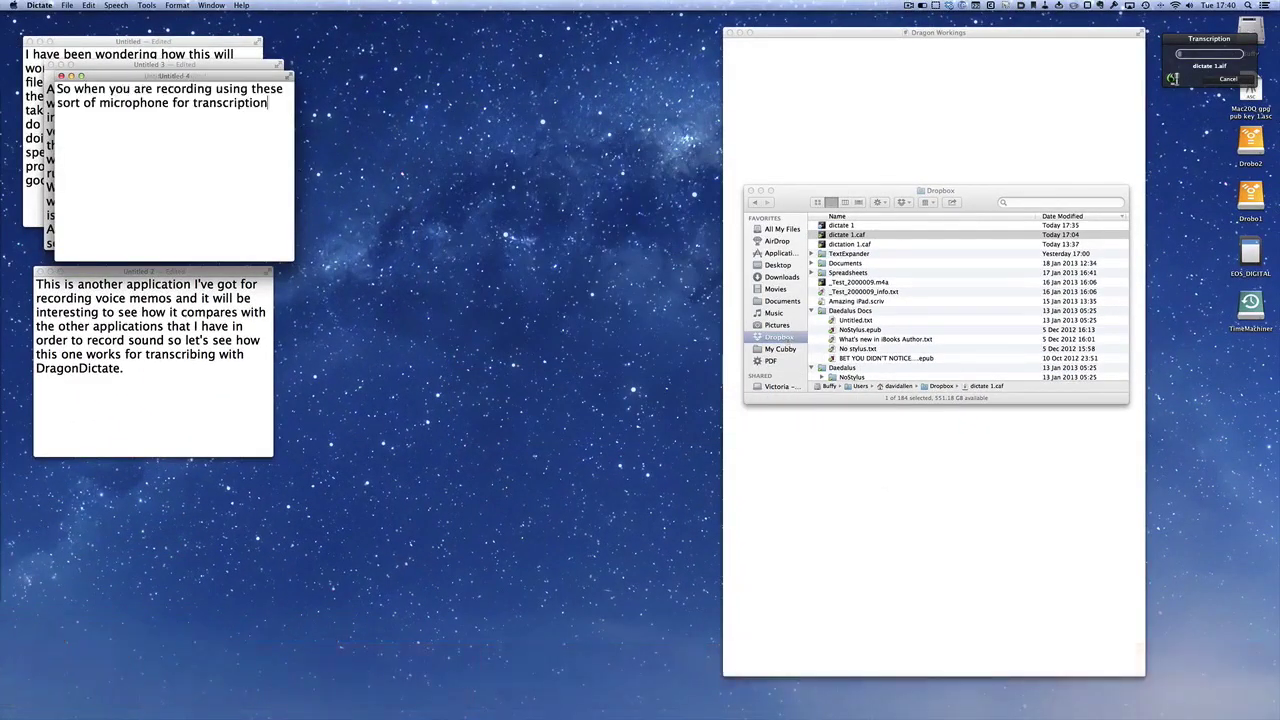
# Step: Dictate 'new paragraph full stop' to end the sentence 'And maybe even add a new paragraph.'
pyautogui.moveTo(1208, 36); pyautogui.dragTo(880, 84)
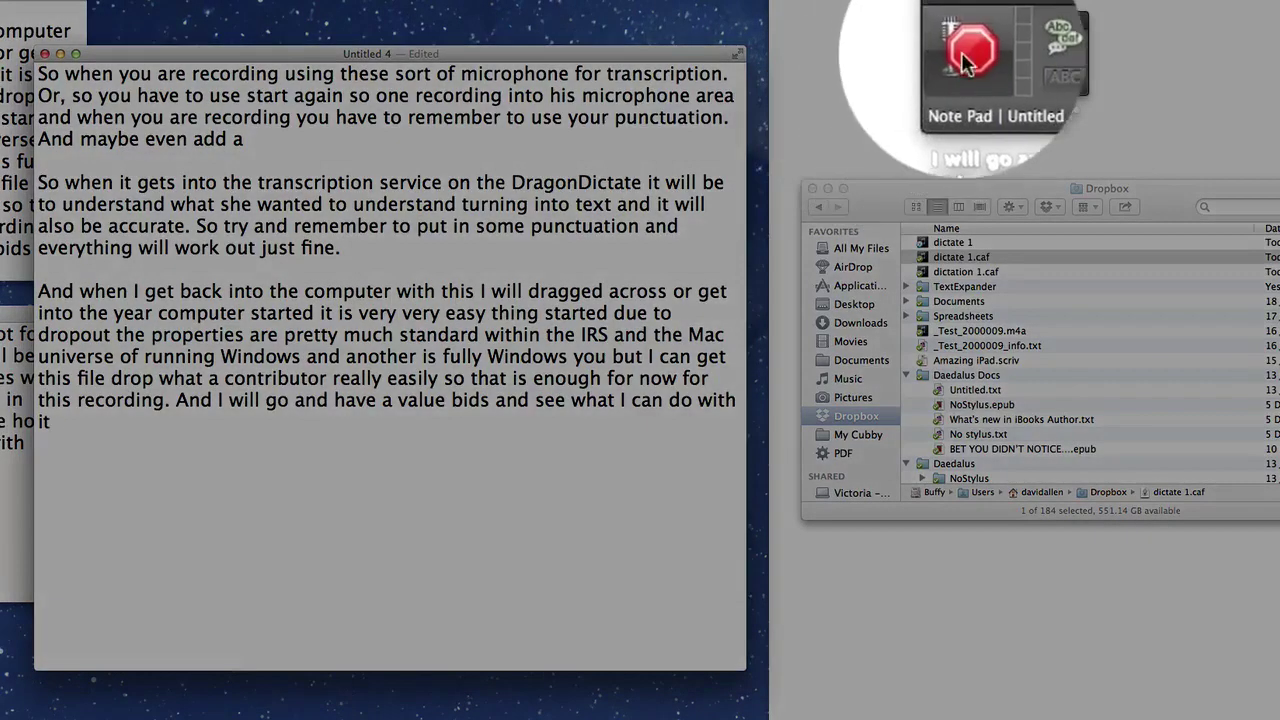
pyautogui.click(962, 55)
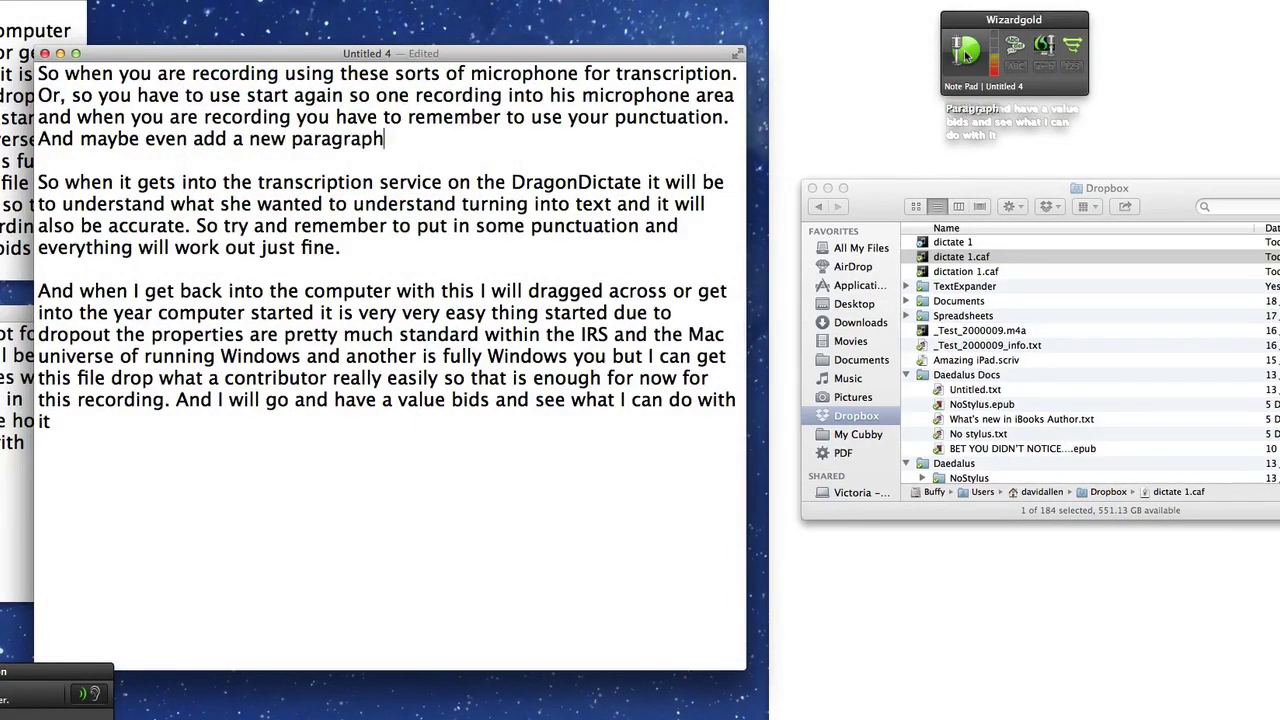
pyautogui.click(966, 58)
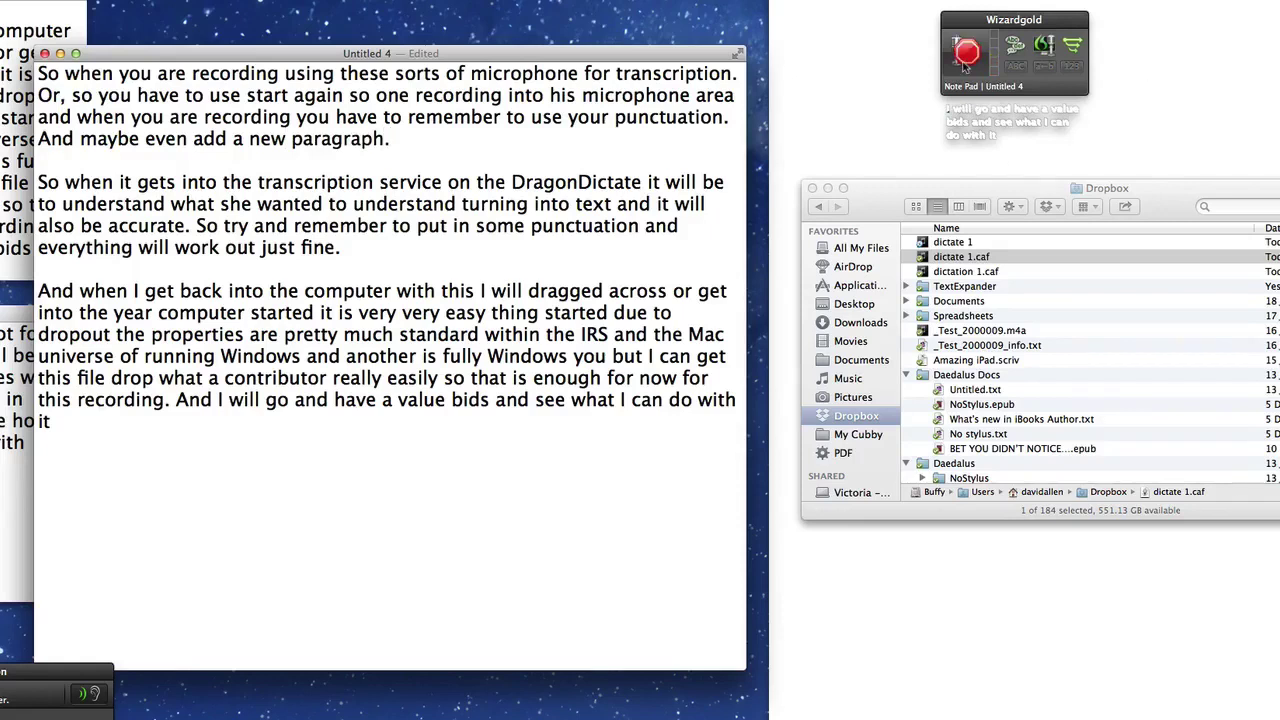